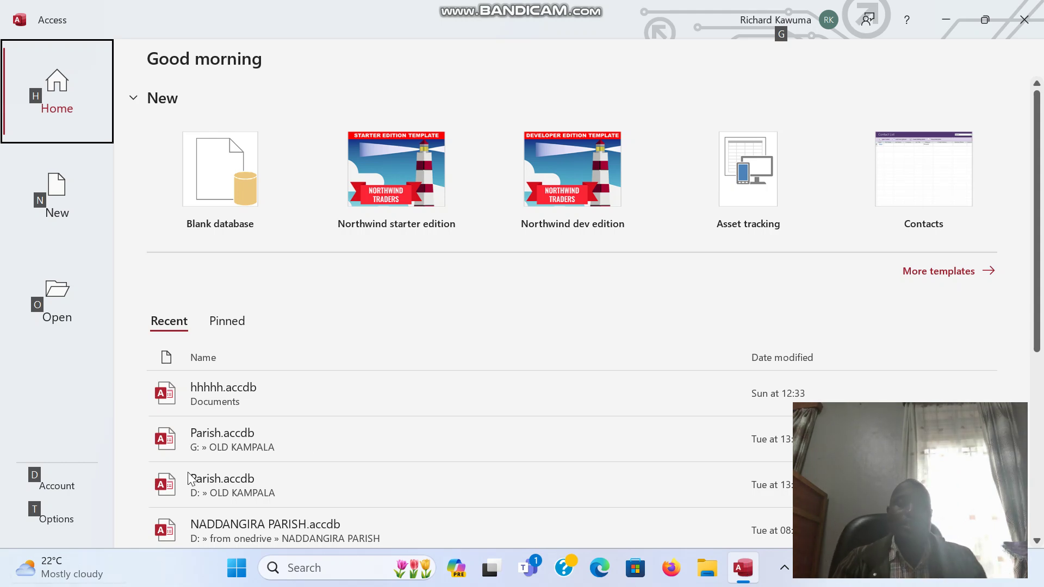
# Step: Search Windows for 'access' and launch the Microsoft Access app
pyautogui.click(321, 566)
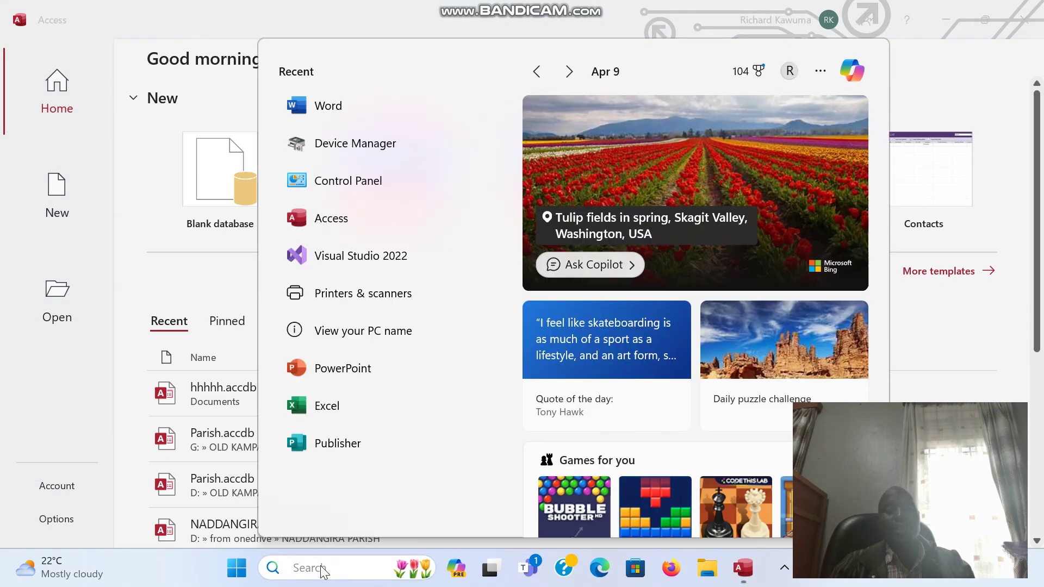
pyautogui.write('ms')
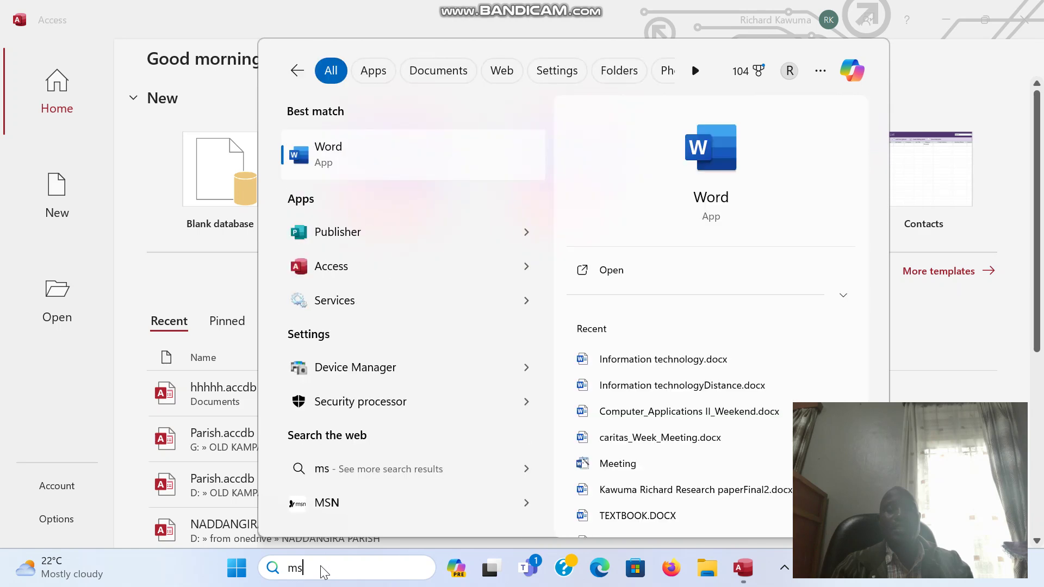
pyautogui.press('BackSpace')
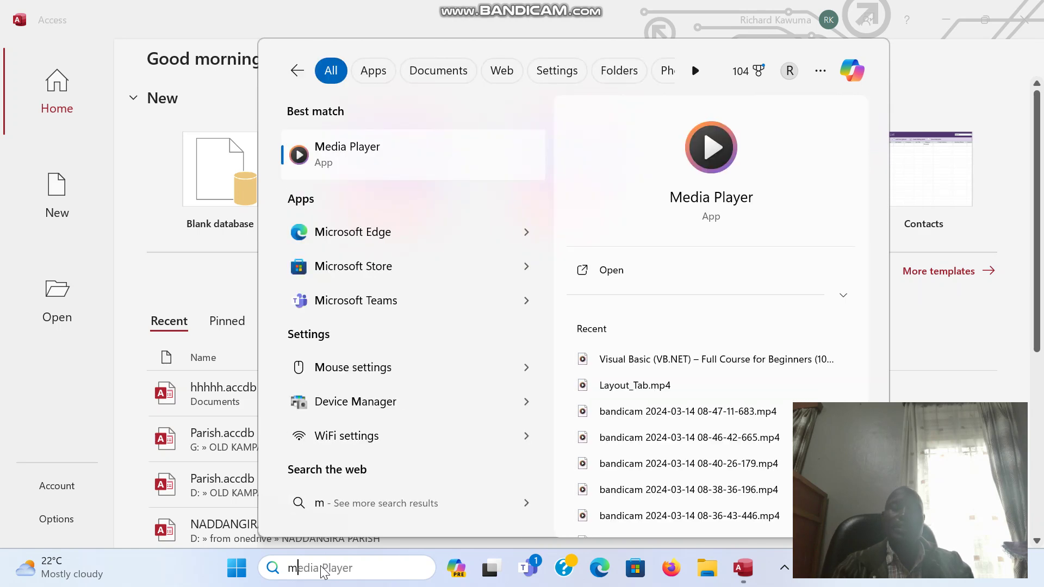
pyautogui.press('BackSpace')
pyautogui.write('a')
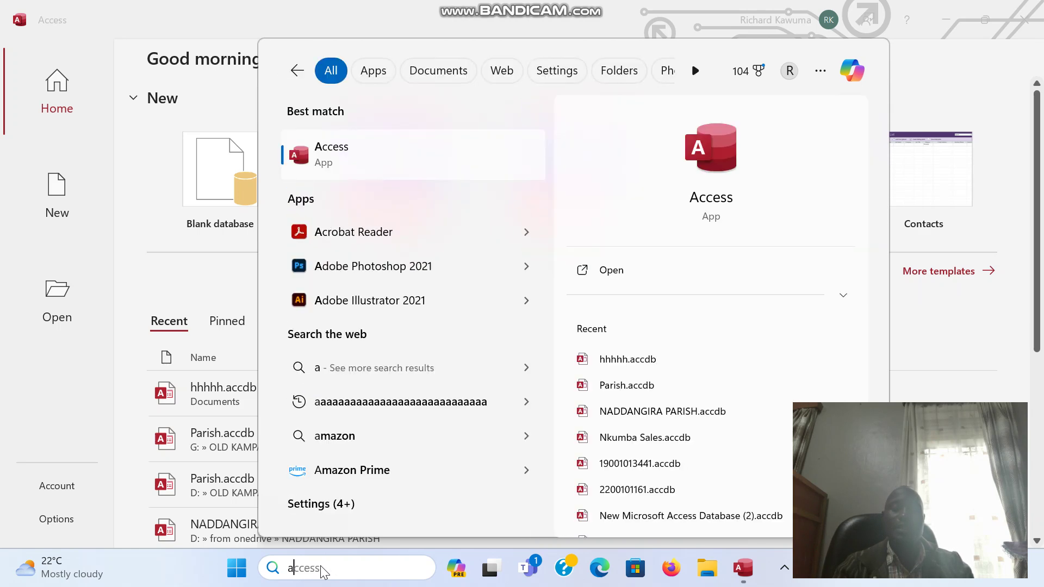
pyautogui.click(728, 178)
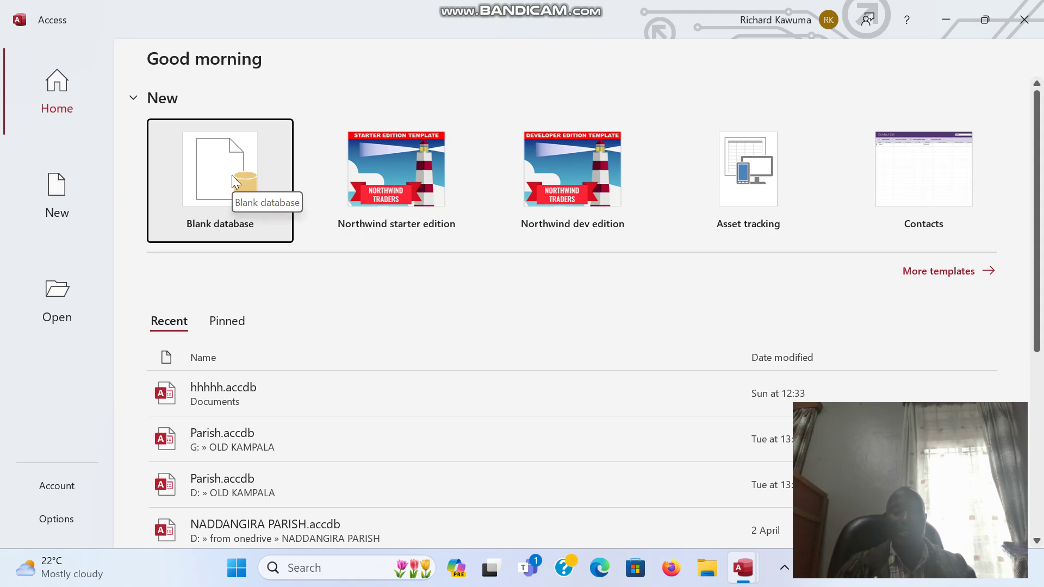
# Step: Start a blank database and replace the default file name with STMarysDatabase
pyautogui.click(232, 182)
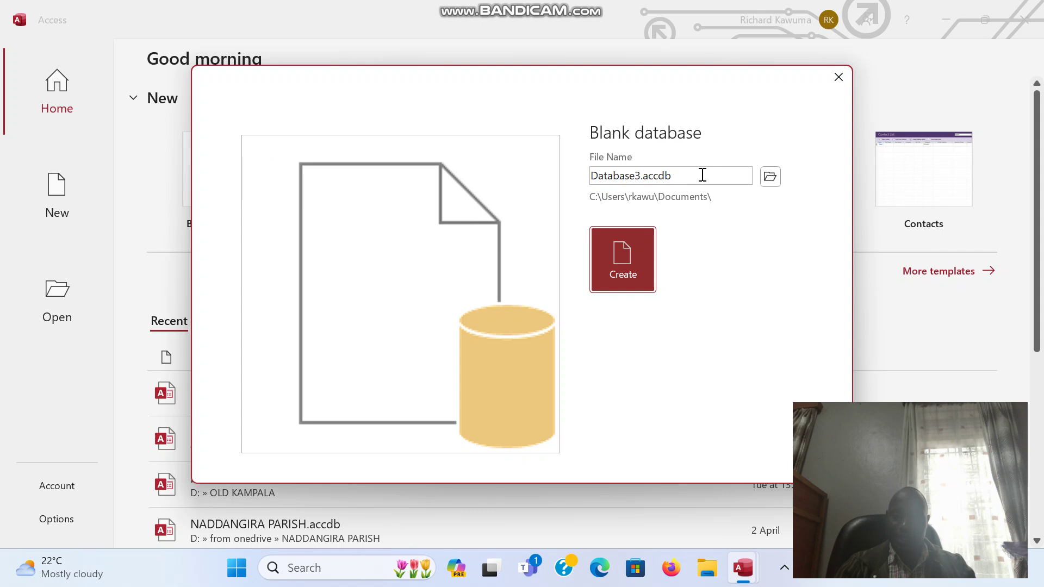
pyautogui.click(702, 174)
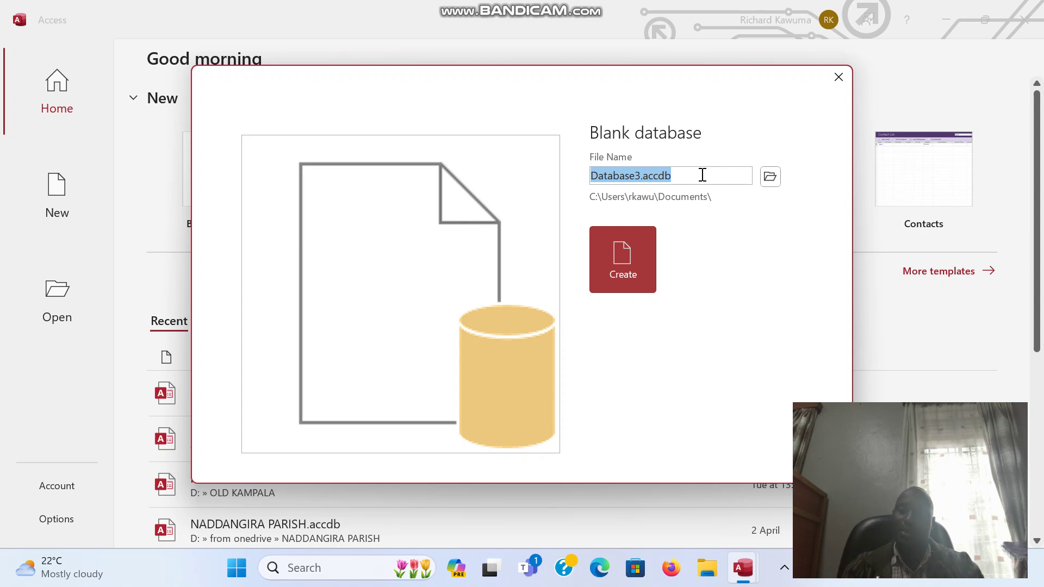
pyautogui.write('ST')
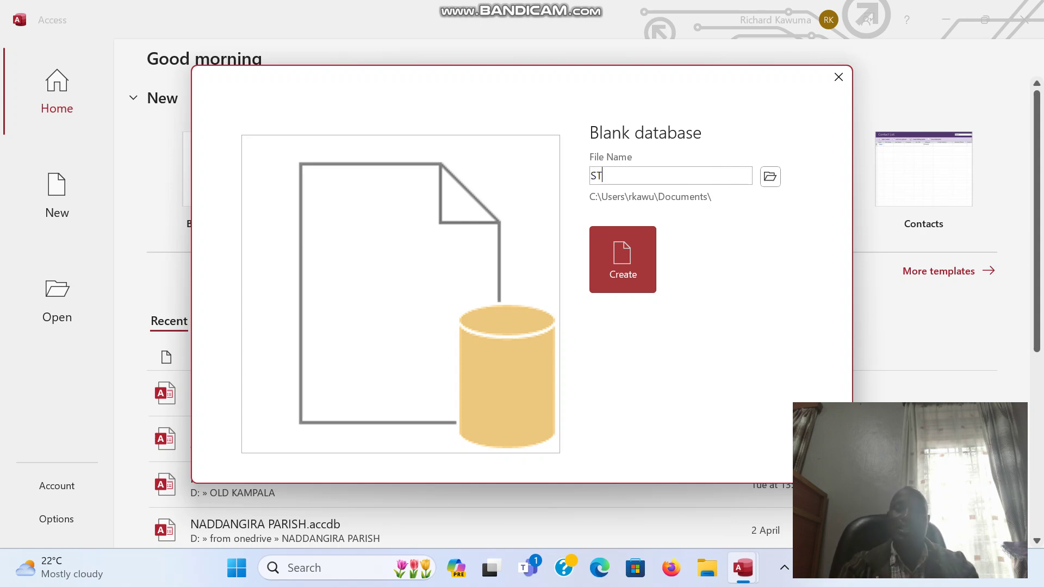
pyautogui.write('Marys')
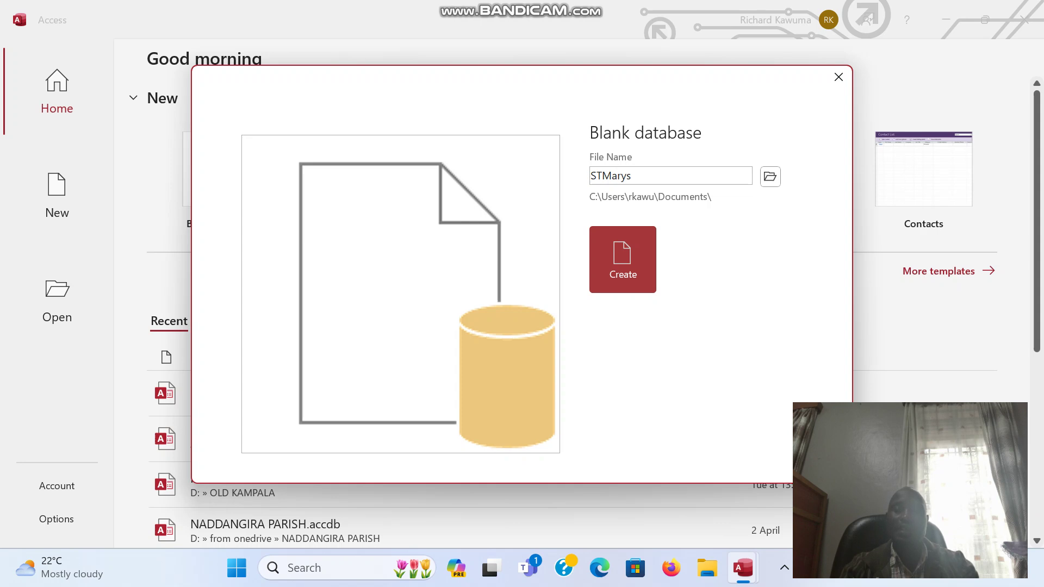
pyautogui.write('Database')
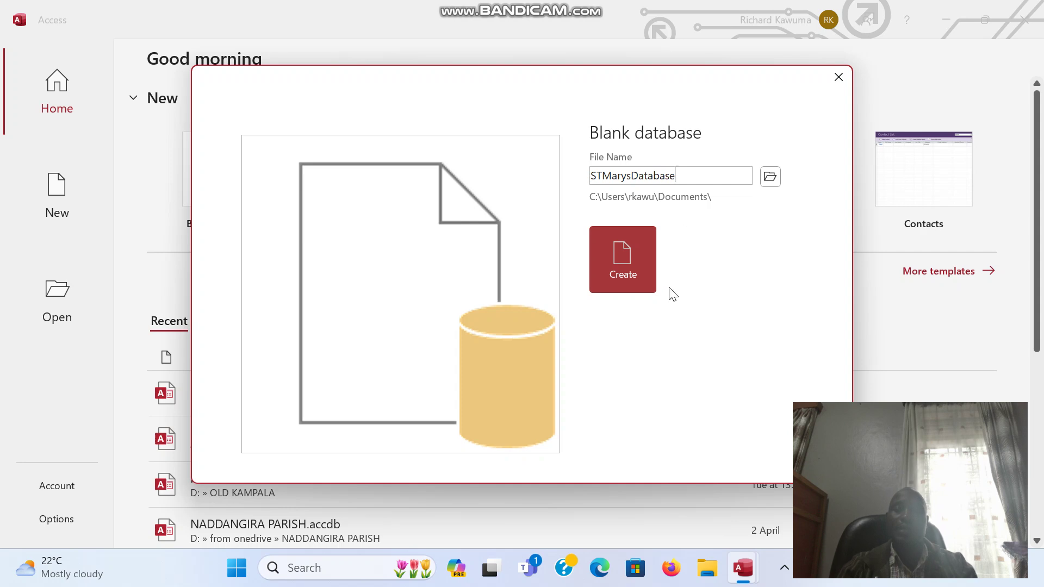
# Step: Create STMarysDatabase.accdb and pin the Home ribbon so it stays expanded
pyautogui.click(633, 270)
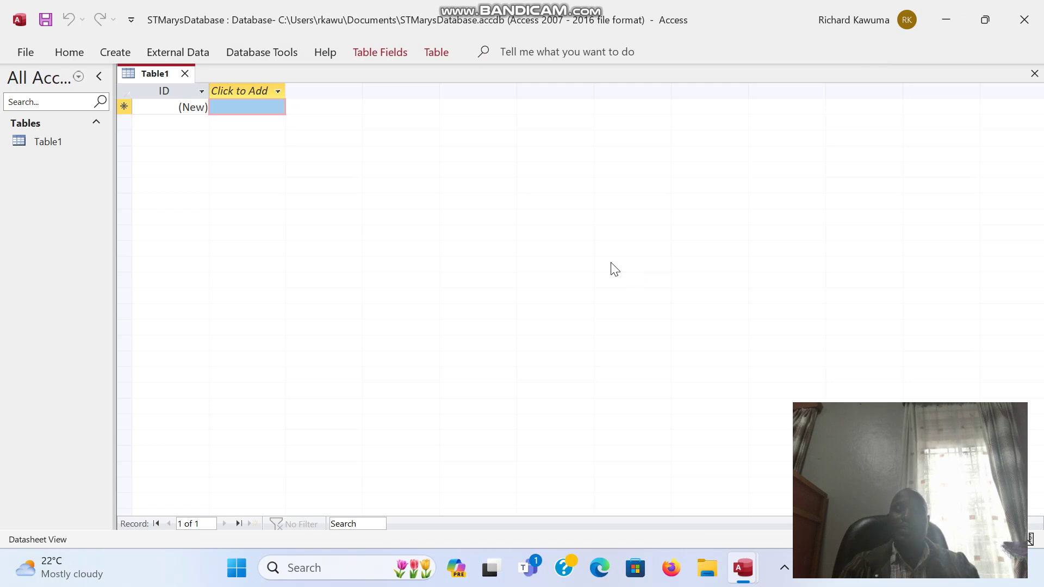
pyautogui.click(75, 55)
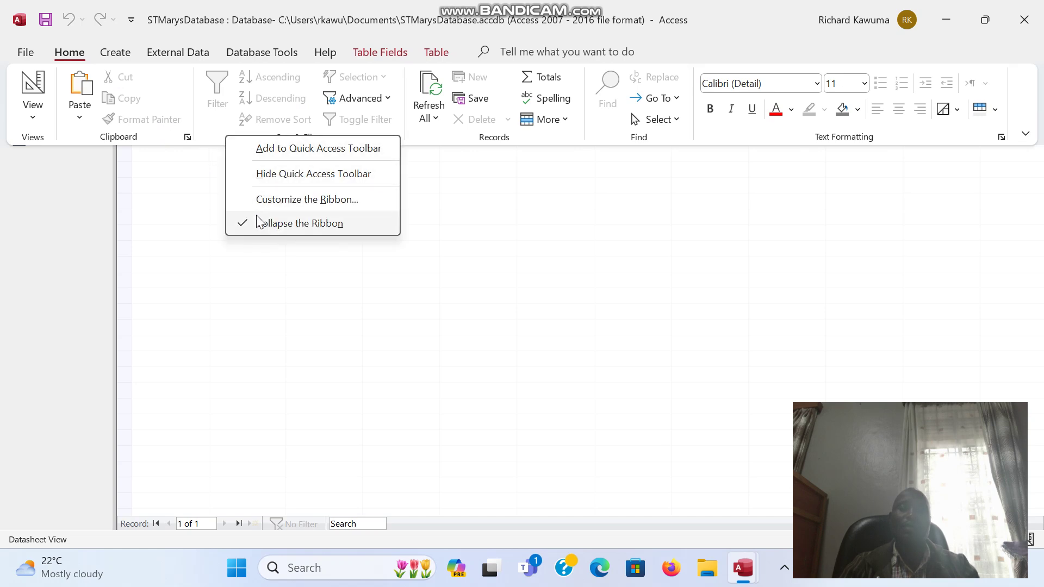
pyautogui.click(258, 222)
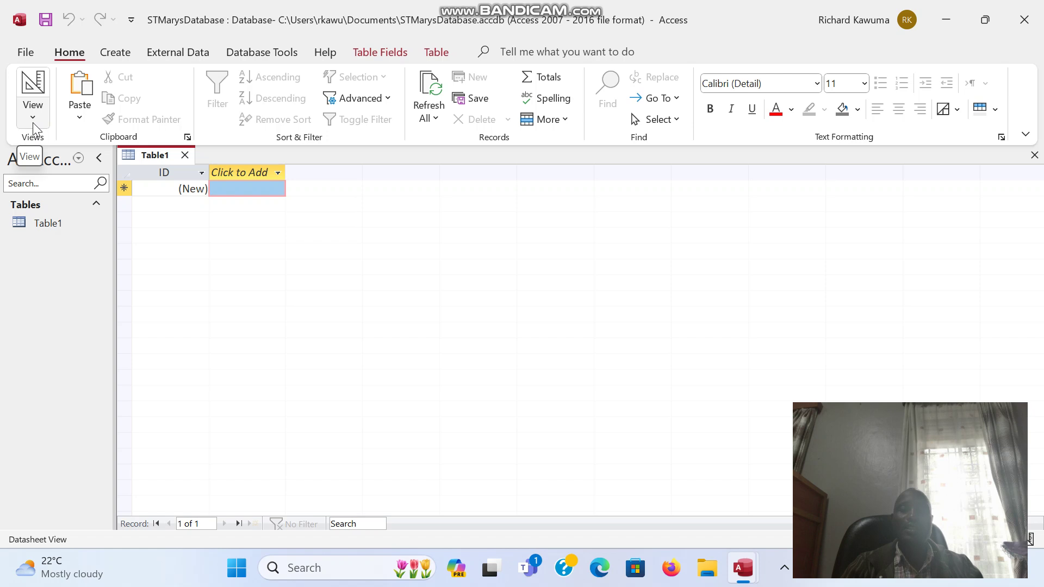
# Step: Check Table1's view options without switching, then bring up the Create commands
pyautogui.click(33, 119)
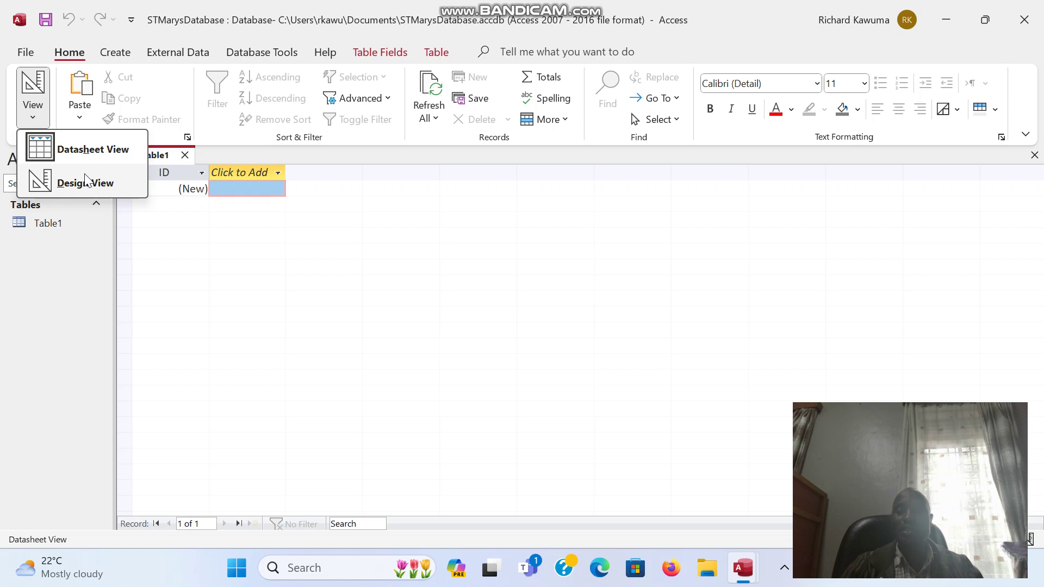
pyautogui.click(46, 113)
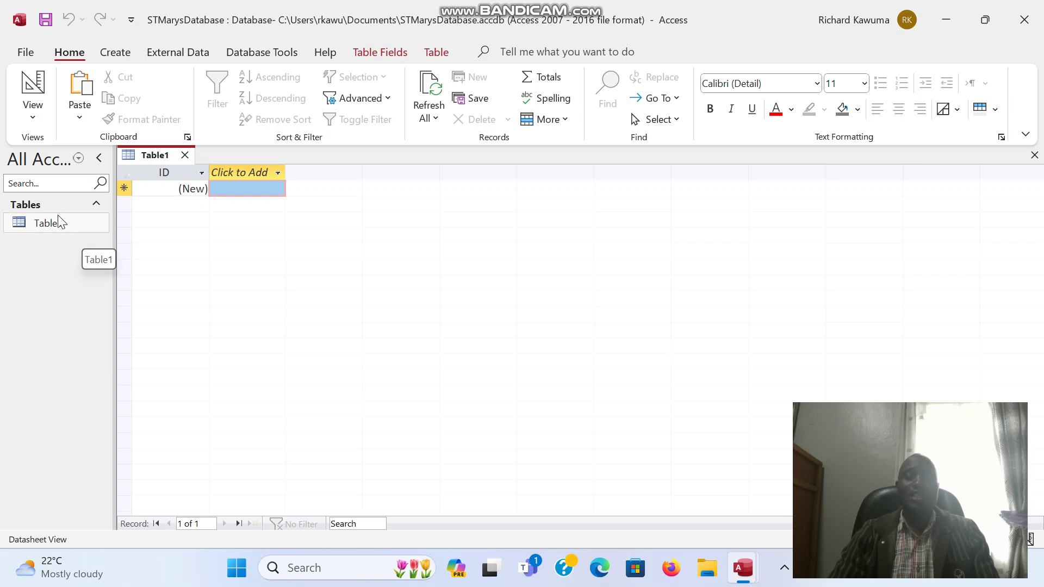
pyautogui.click(114, 57)
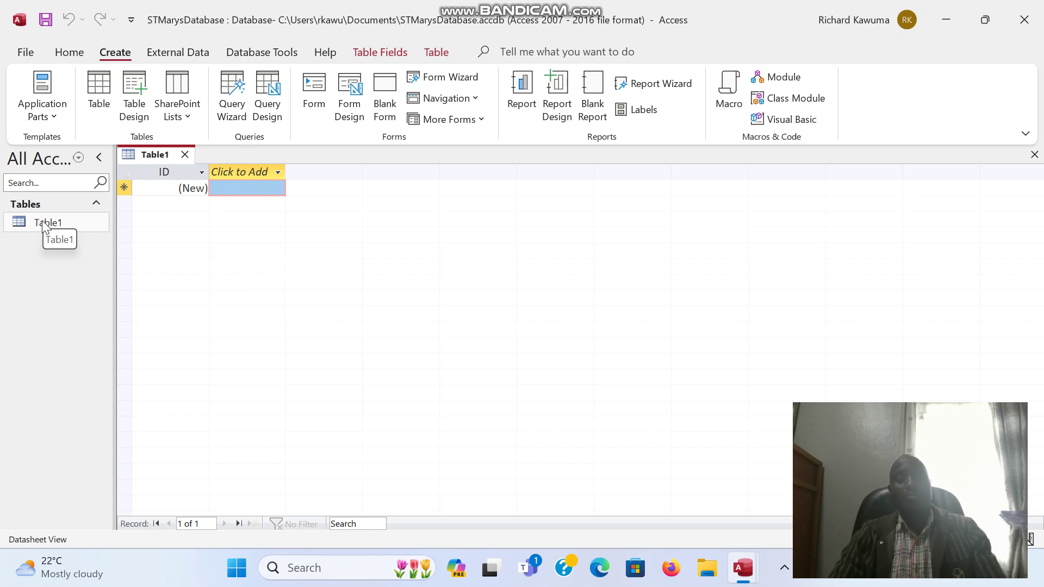
# Step: Save Table1 with Ctrl+S under the table name StudentData
pyautogui.hotkey('ctrl', 's')
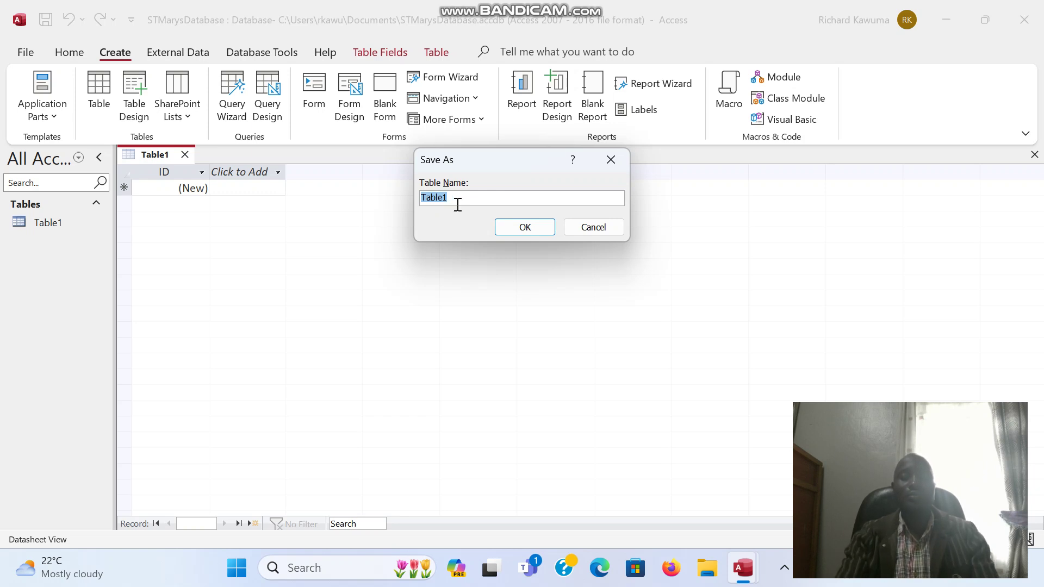
pyautogui.write('Student')
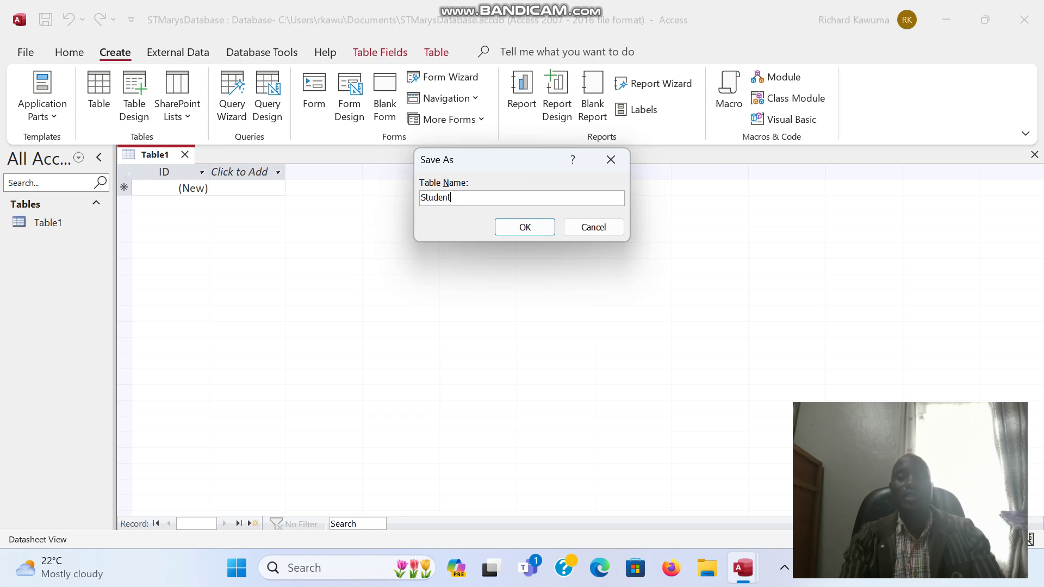
pyautogui.write('Data')
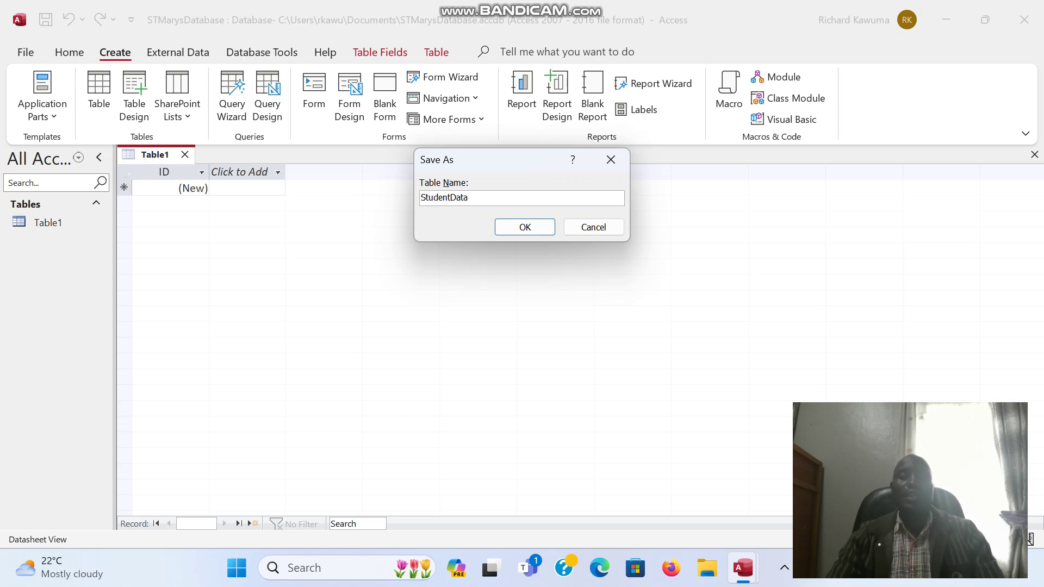
pyautogui.click(451, 197)
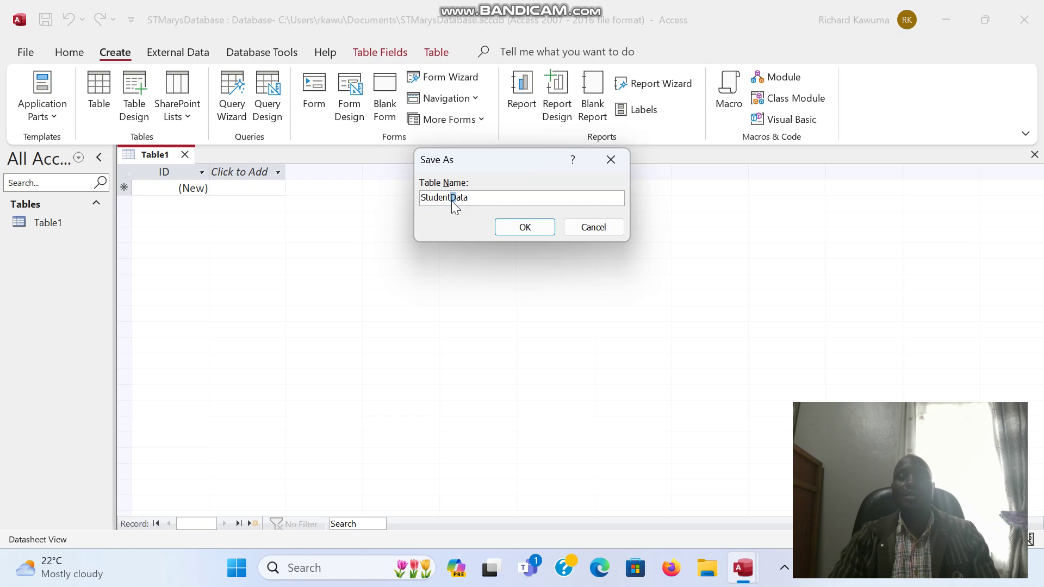
pyautogui.click(453, 200)
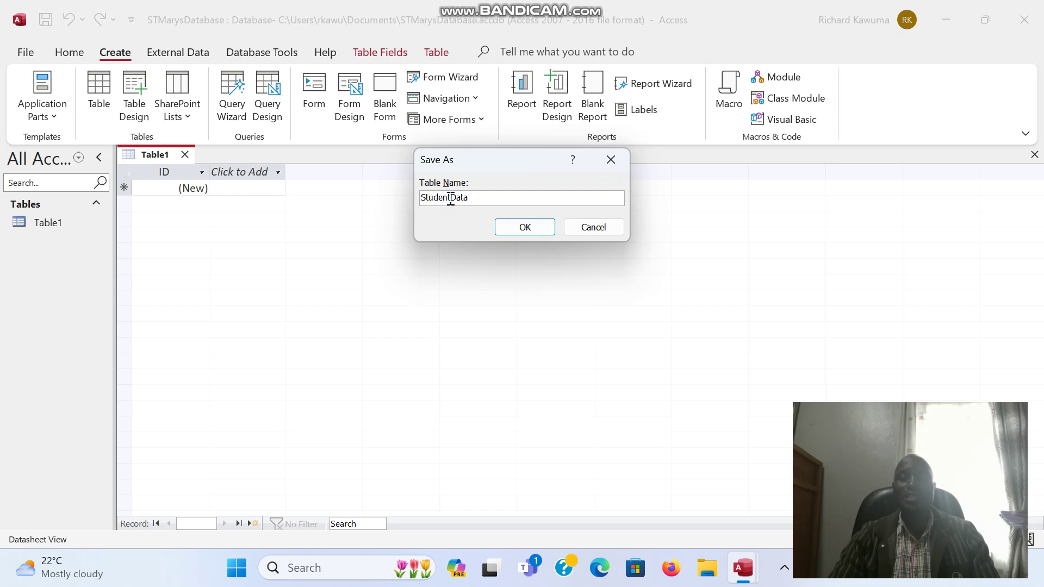
pyautogui.click(521, 229)
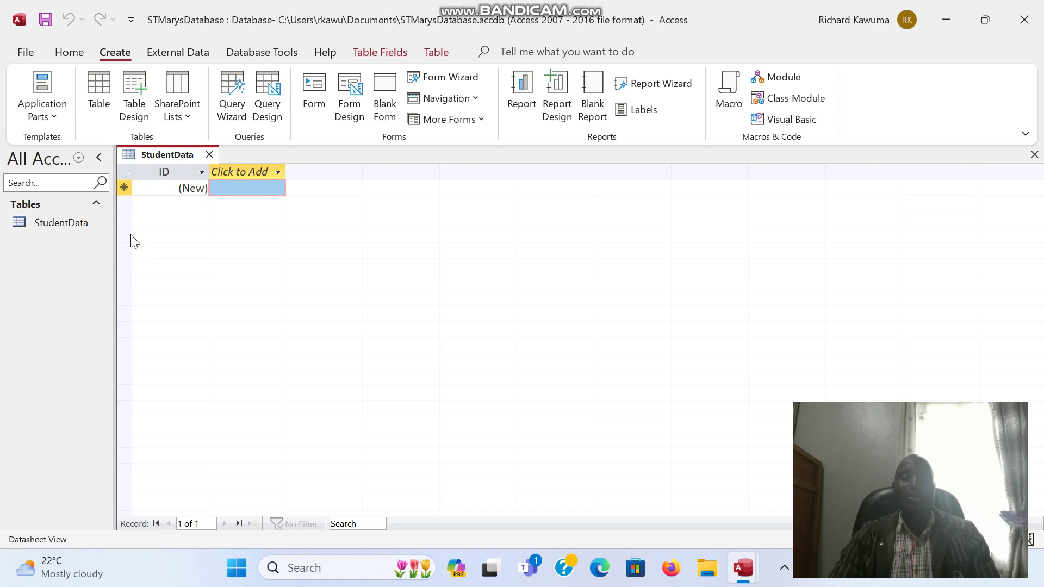
# Step: Create a second blank table and save it as StaffData
pyautogui.click(96, 97)
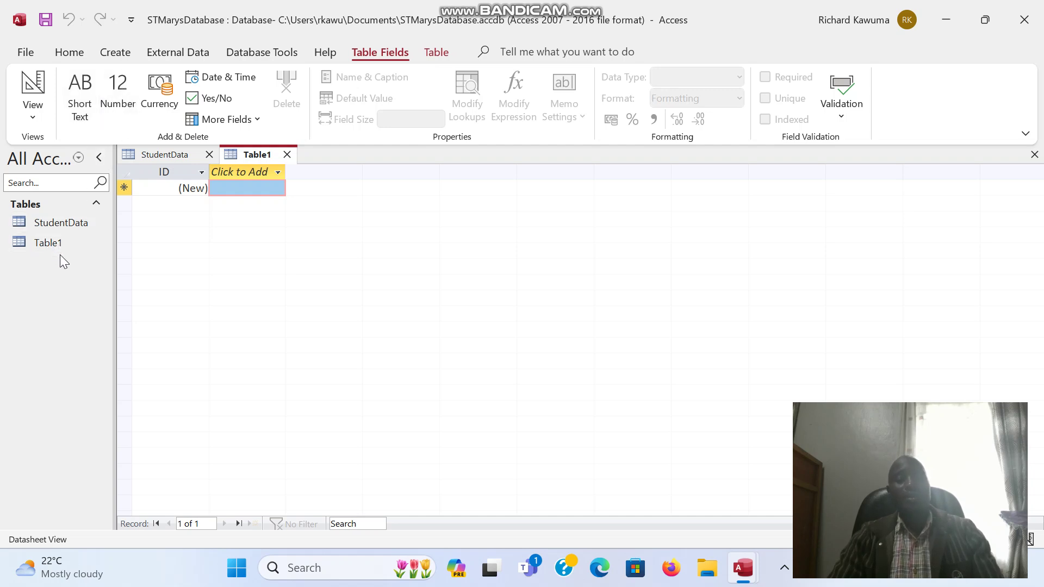
pyautogui.hotkey('ctrl', 's')
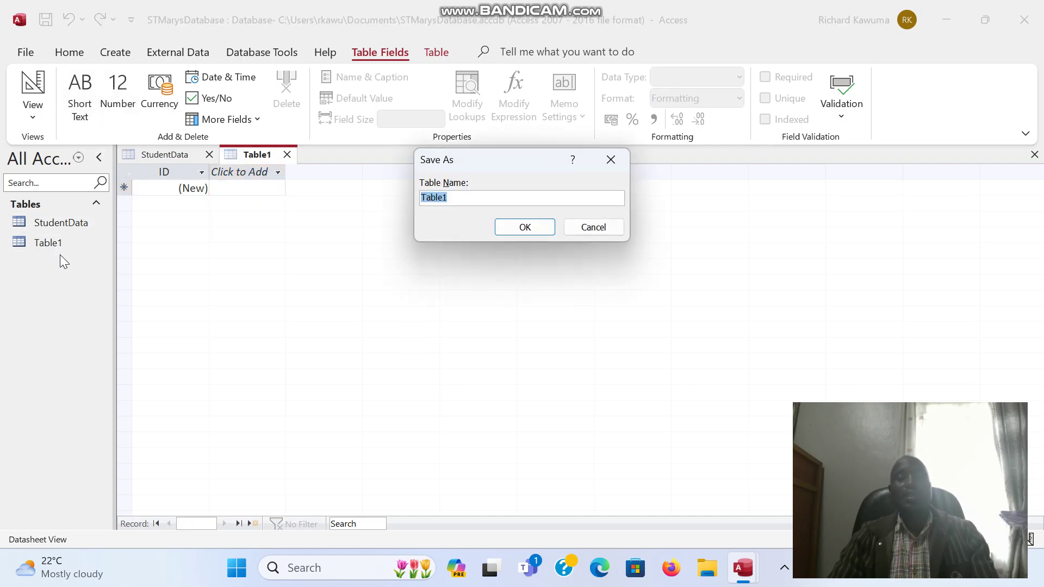
pyautogui.write('Staff')
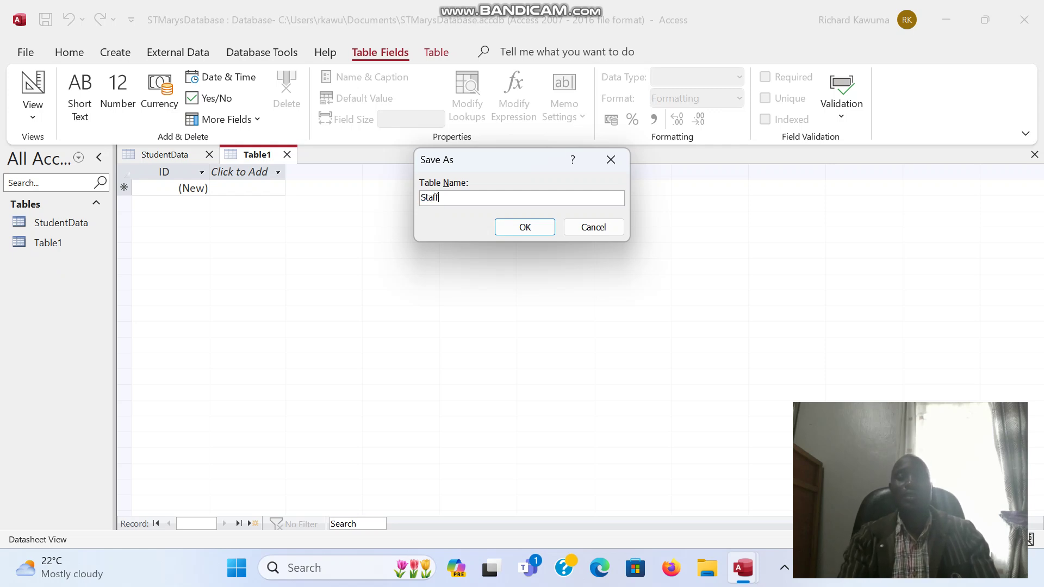
pyautogui.write('Data')
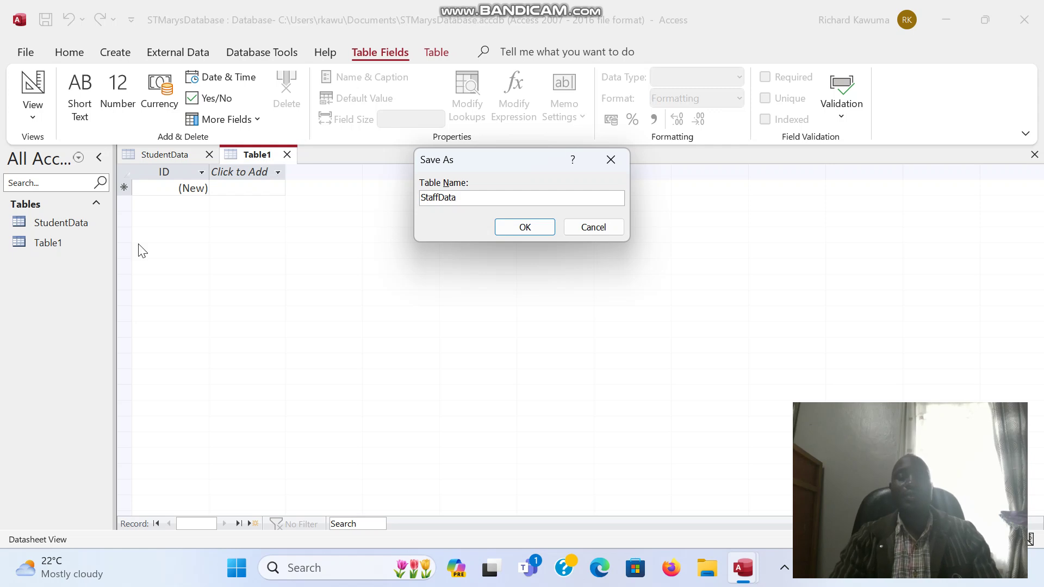
pyautogui.click(524, 228)
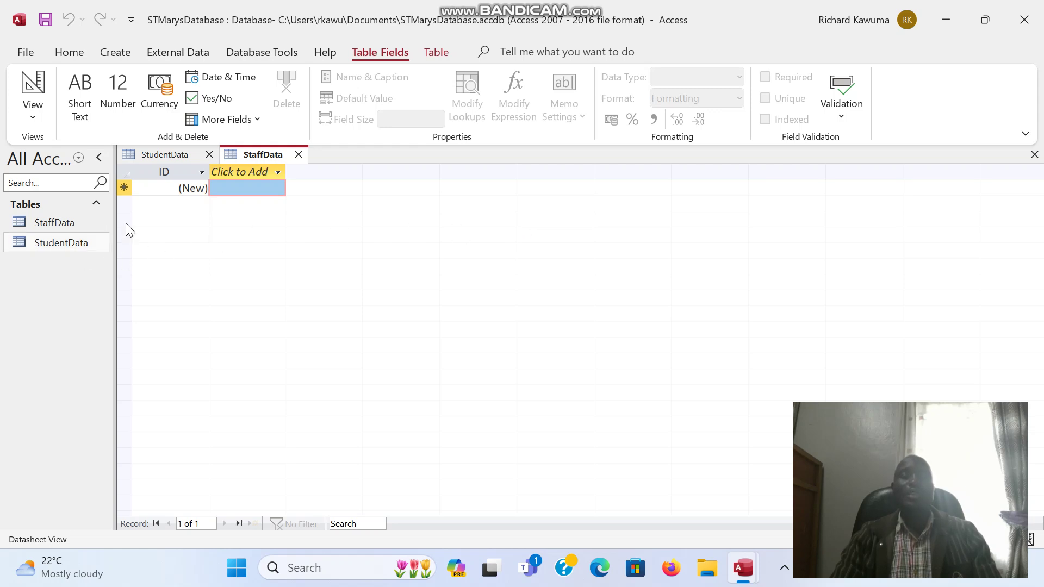
# Step: Create a third blank table from the Create tab and save it as Inventory
pyautogui.click(104, 53)
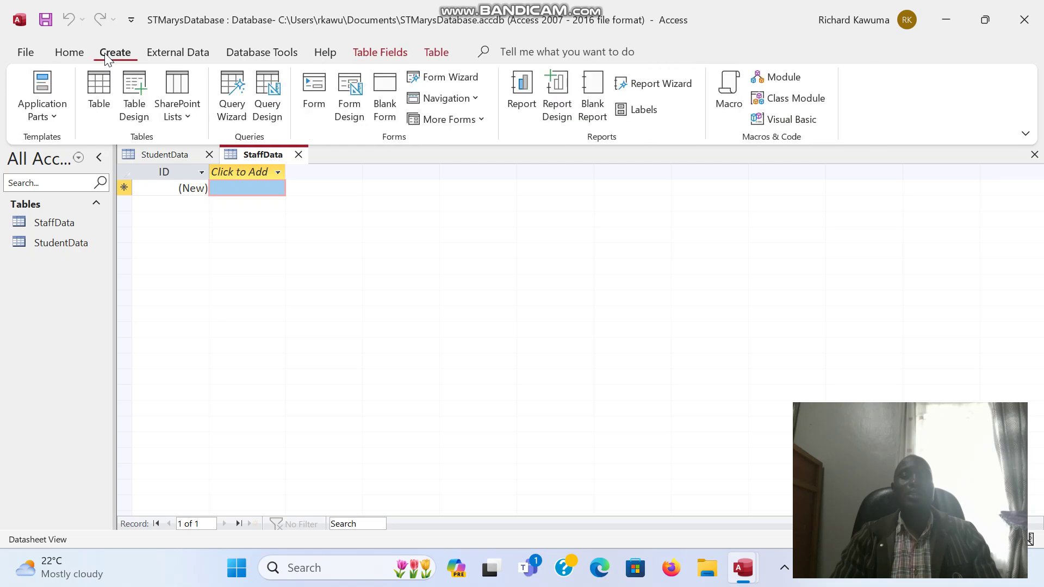
pyautogui.click(98, 88)
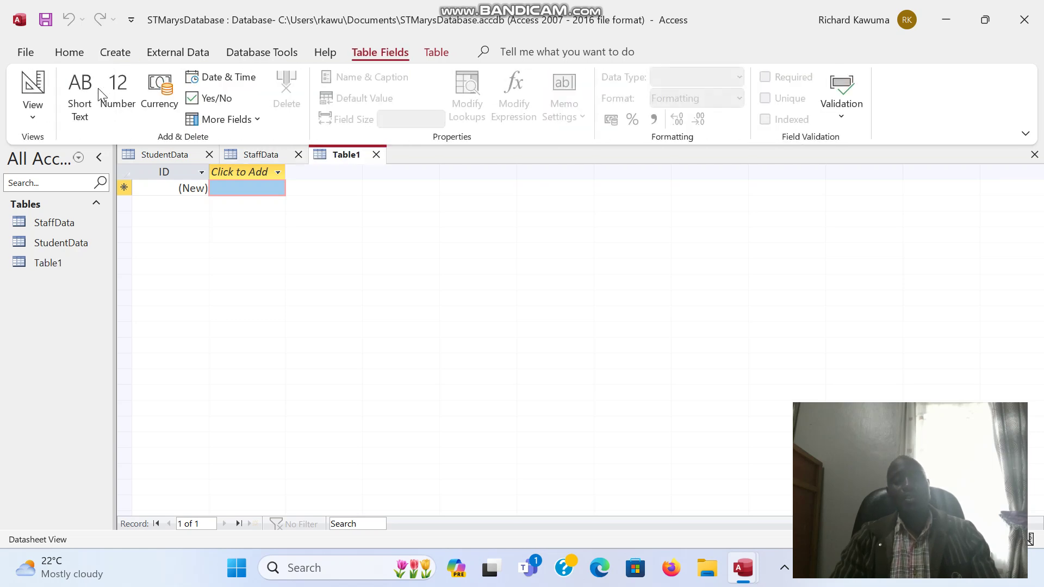
pyautogui.hotkey('ctrl', 's')
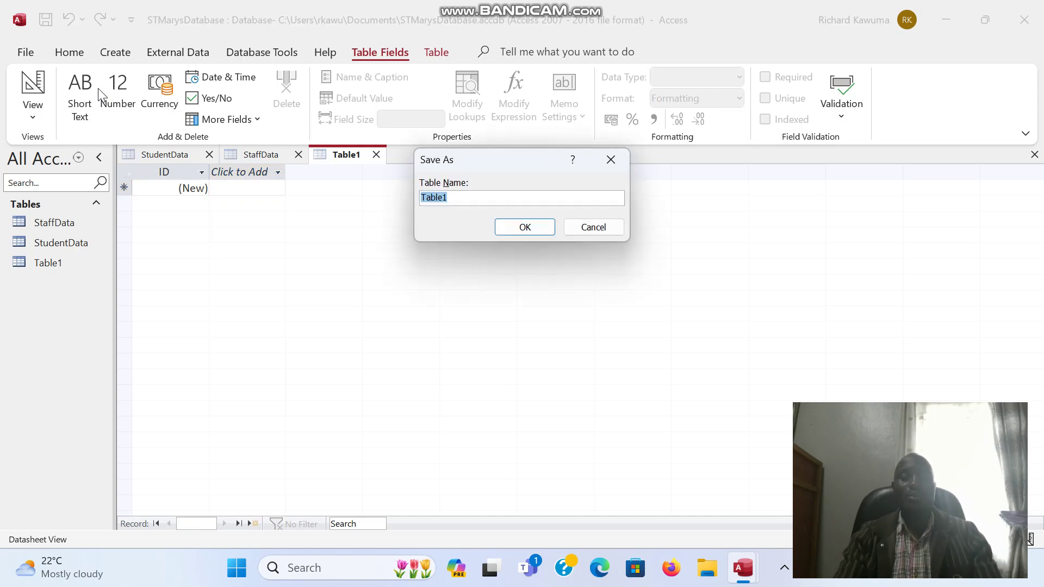
pyautogui.write('I')
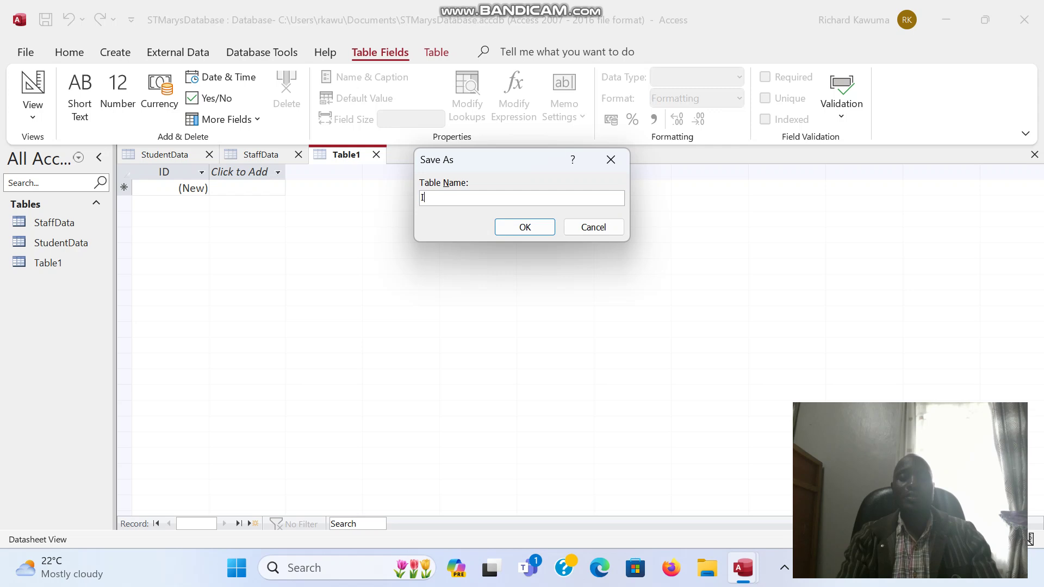
pyautogui.write('nventory')
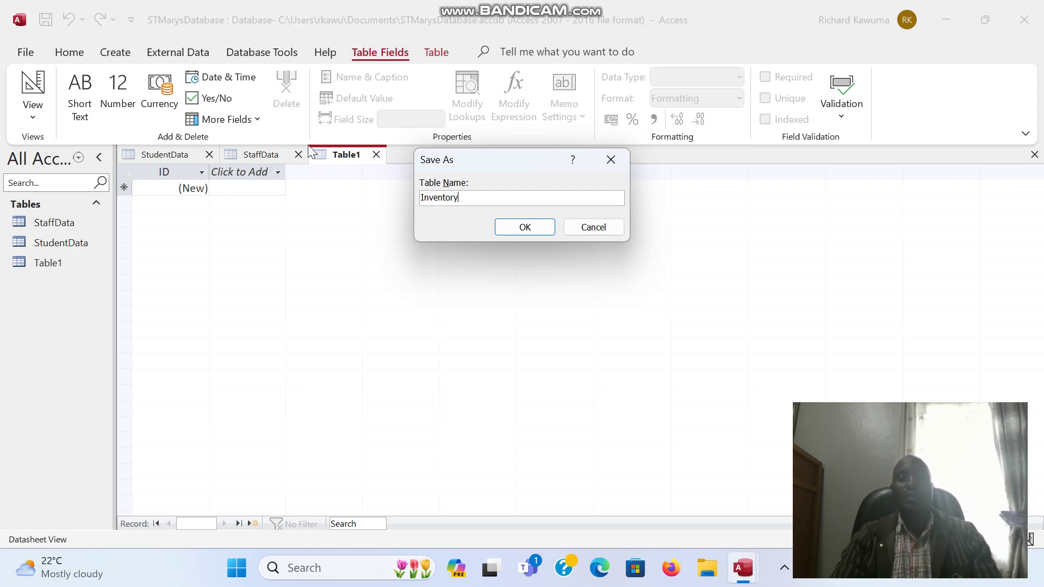
pyautogui.click(530, 230)
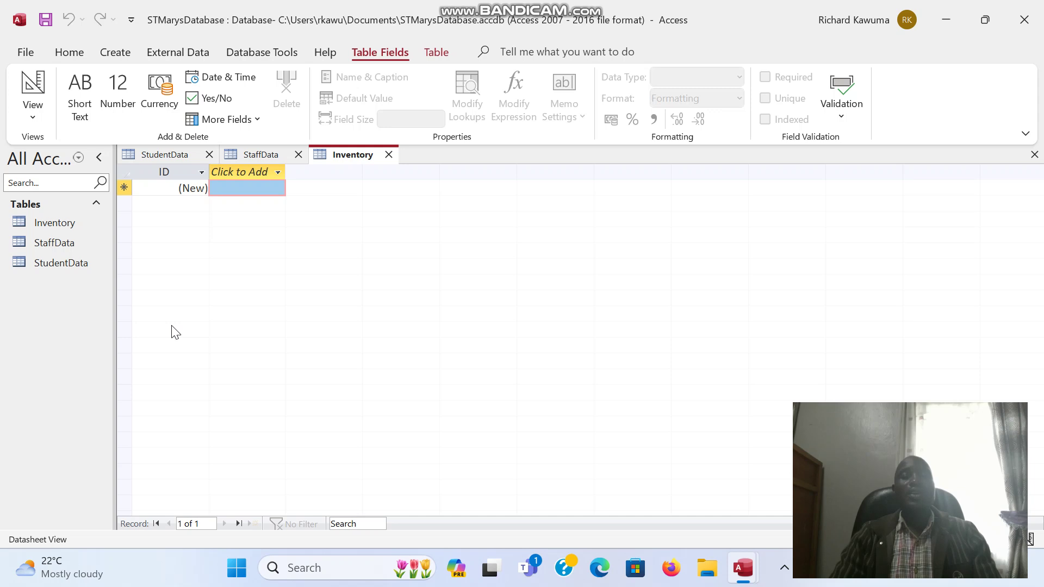
# Step: Open StudentData from the navigation pane to bring its datasheet to the front
pyautogui.click(63, 264)
pyautogui.doubleClick(63, 263)
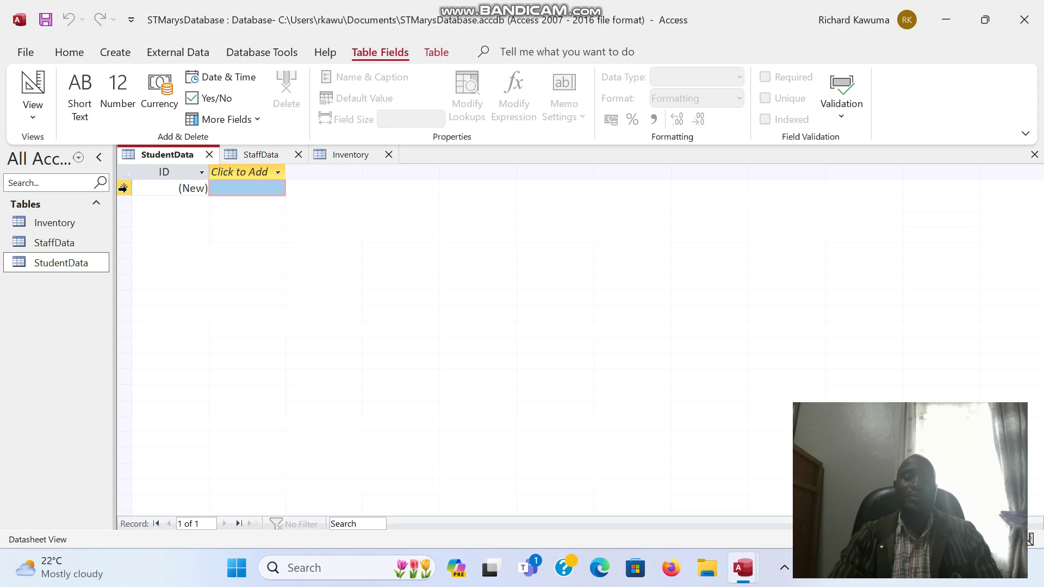
pyautogui.click(89, 263)
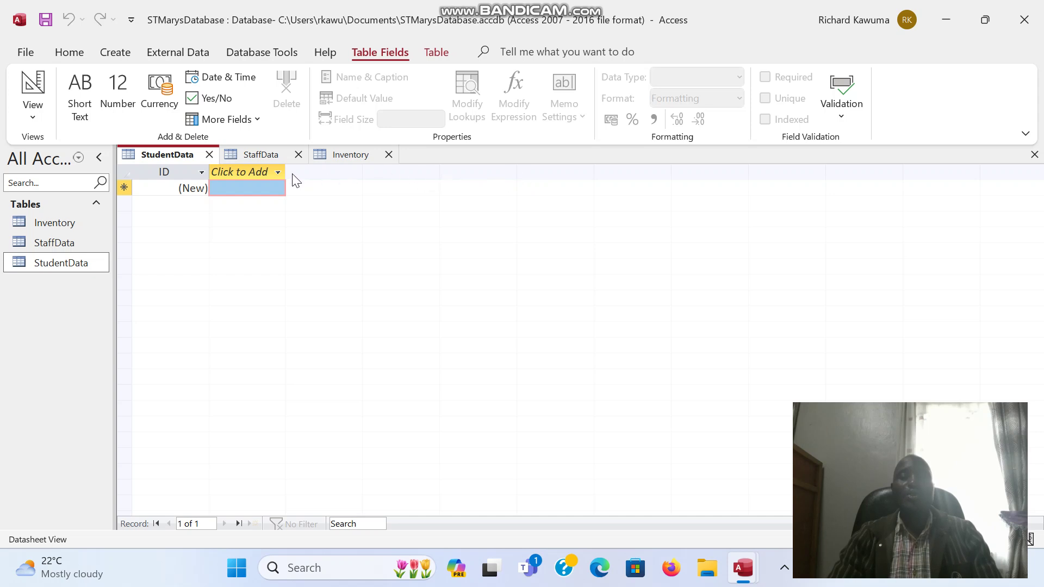
pyautogui.doubleClick(61, 264)
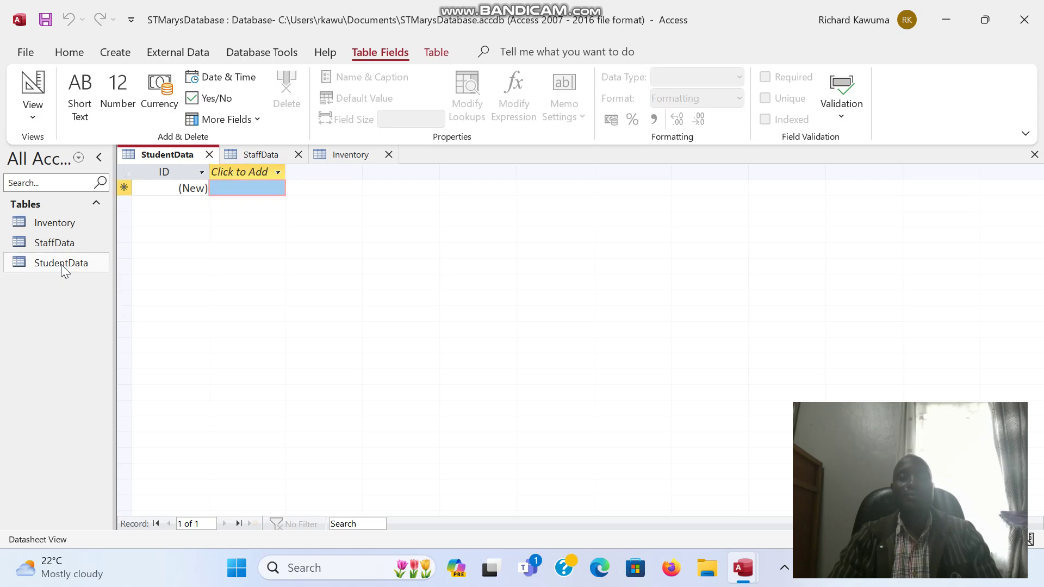
# Step: Switch StudentData to Design View to show its AutoNumber ID primary key
pyautogui.click(68, 52)
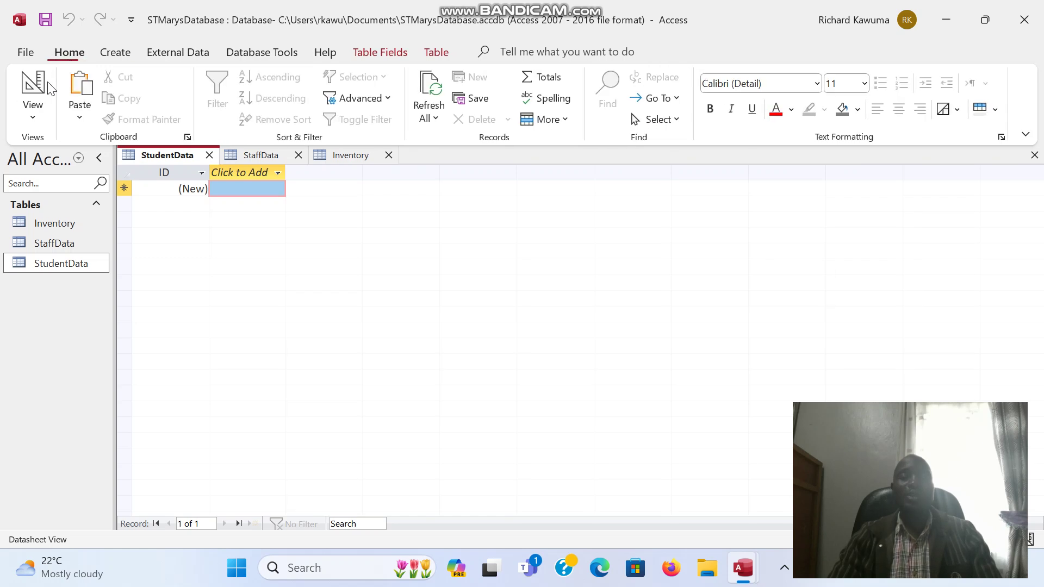
pyautogui.click(34, 119)
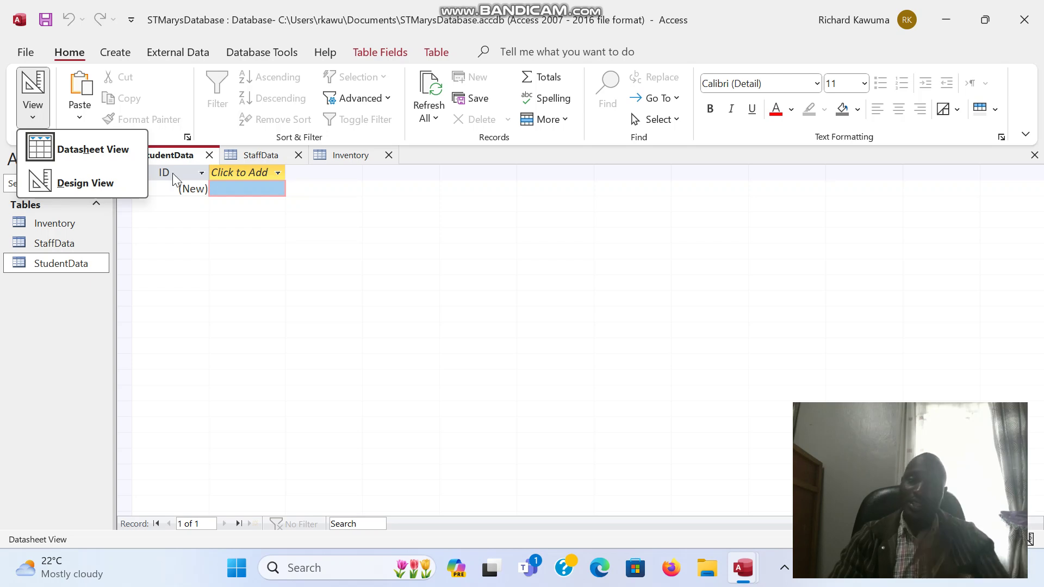
pyautogui.click(67, 185)
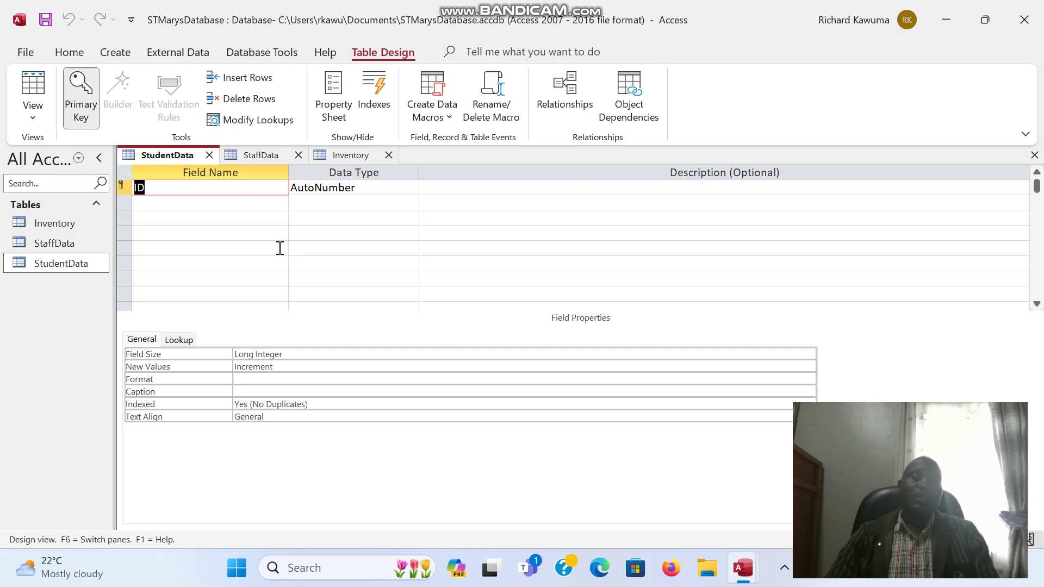
# Step: Show StaffData in Design View with its AutoNumber ID, then open the Inventory datasheet
pyautogui.doubleClick(49, 246)
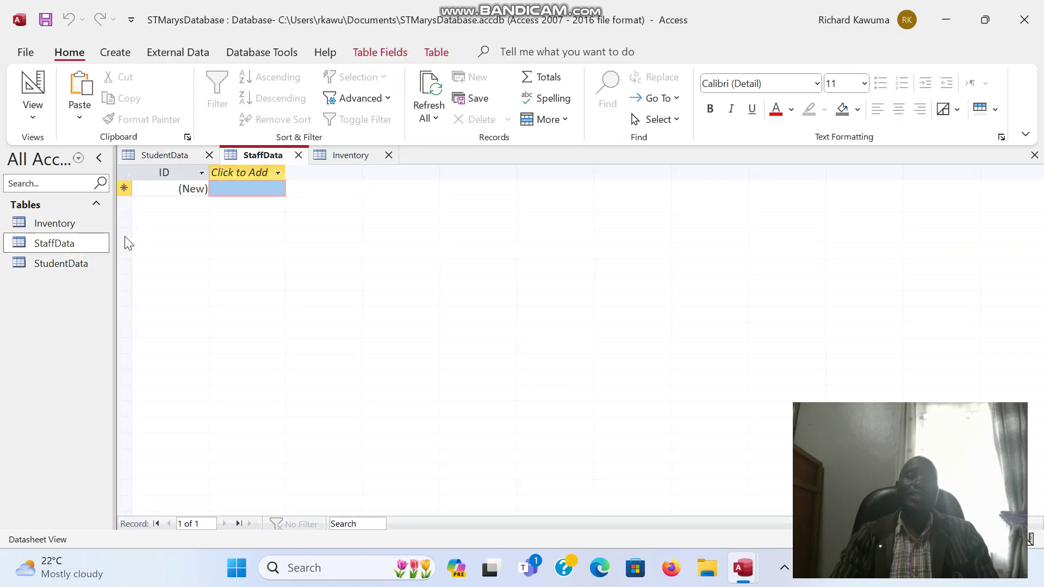
pyautogui.doubleClick(71, 245)
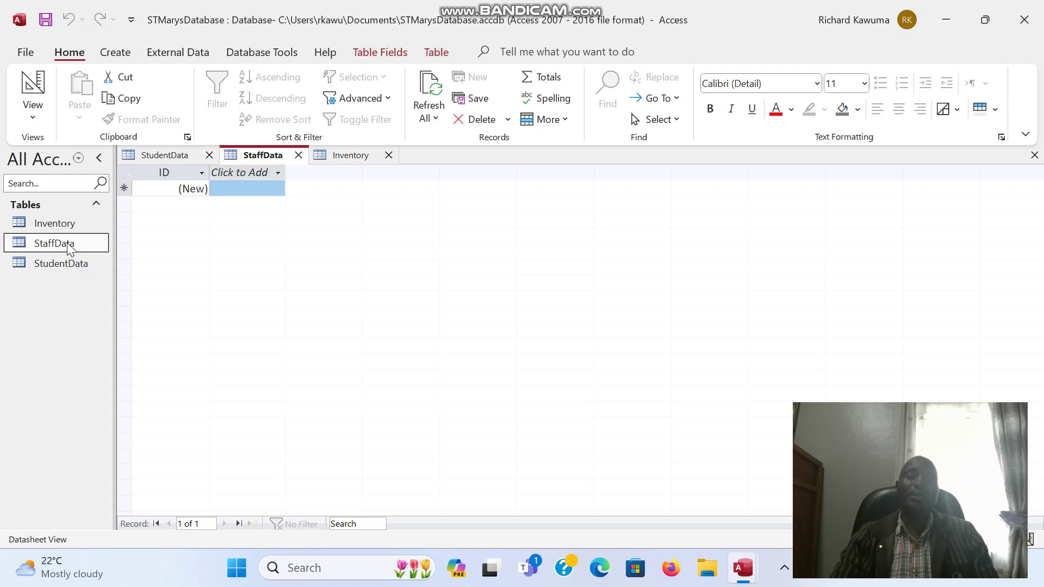
pyautogui.click(33, 115)
pyautogui.click(53, 183)
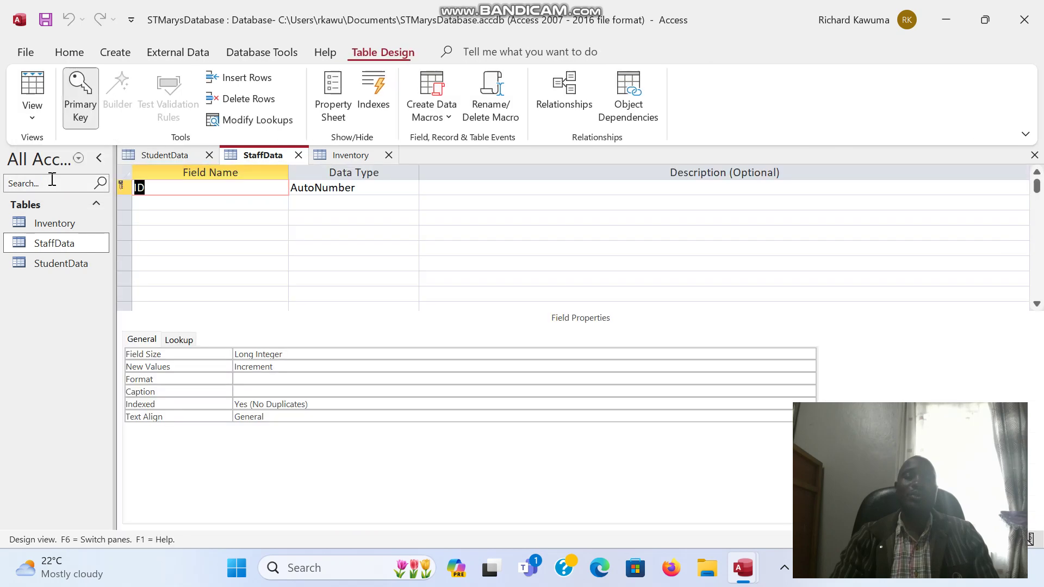
pyautogui.doubleClick(49, 225)
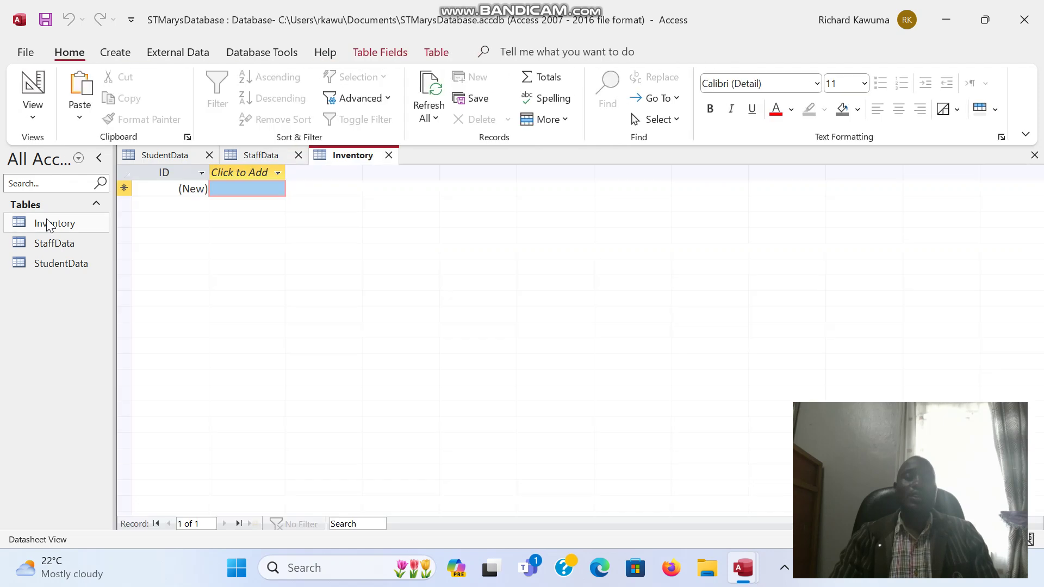
# Step: Open the Inventory and StudentData tables in Design View
pyautogui.rightClick(49, 224)
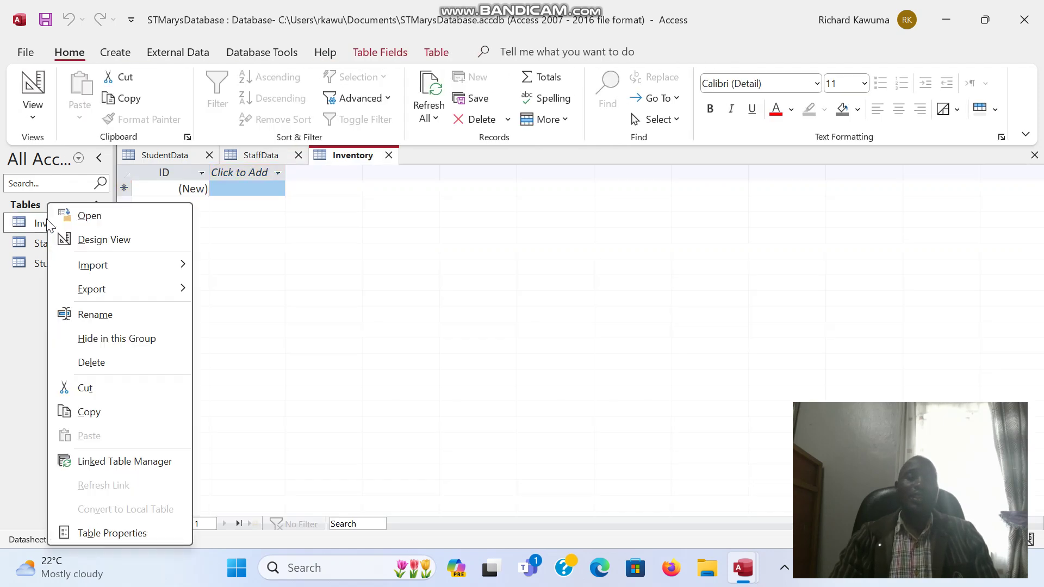
pyautogui.click(100, 244)
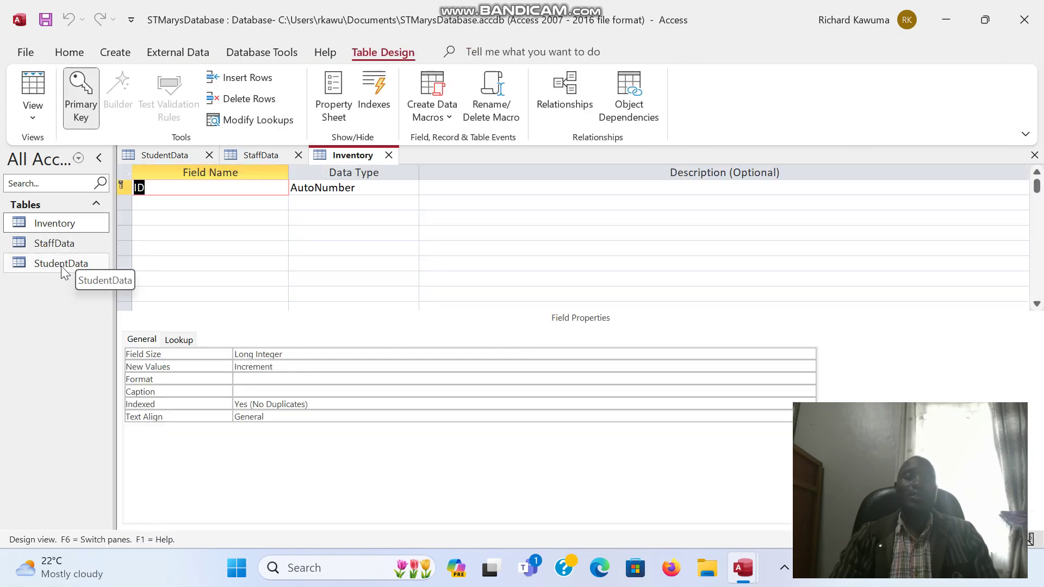
pyautogui.doubleClick(61, 266)
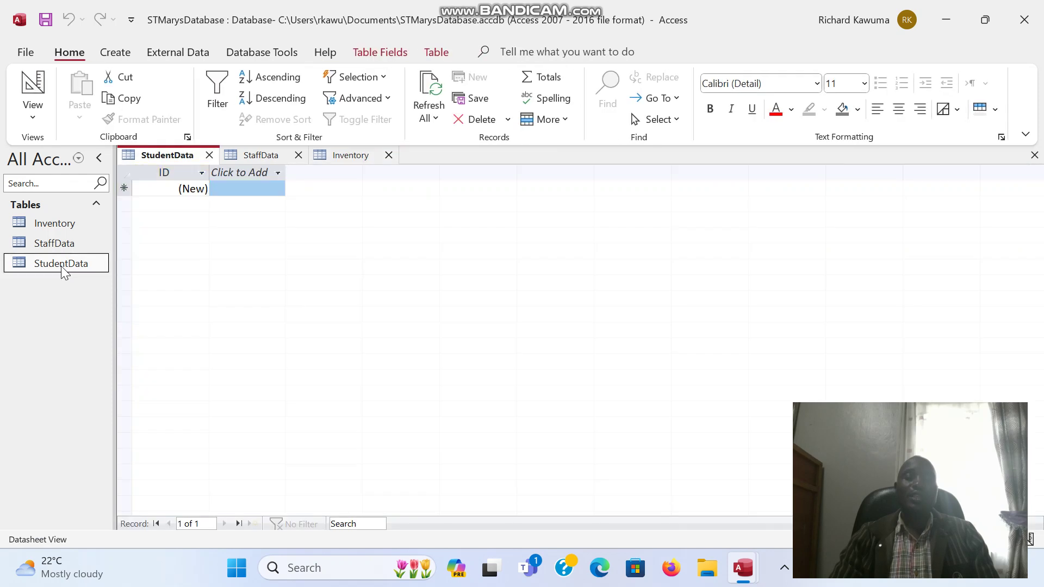
pyautogui.rightClick(61, 266)
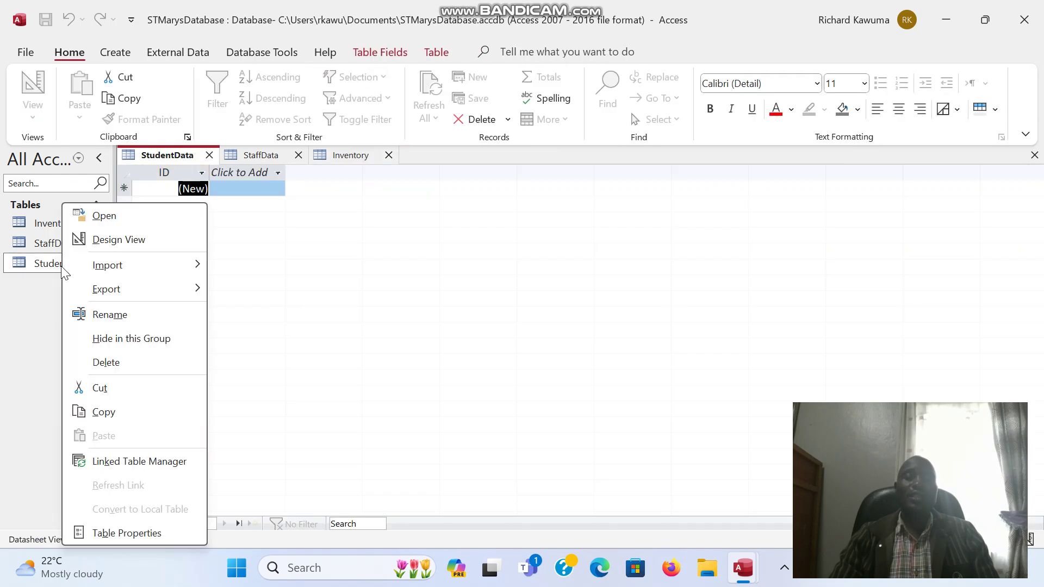
pyautogui.click(109, 242)
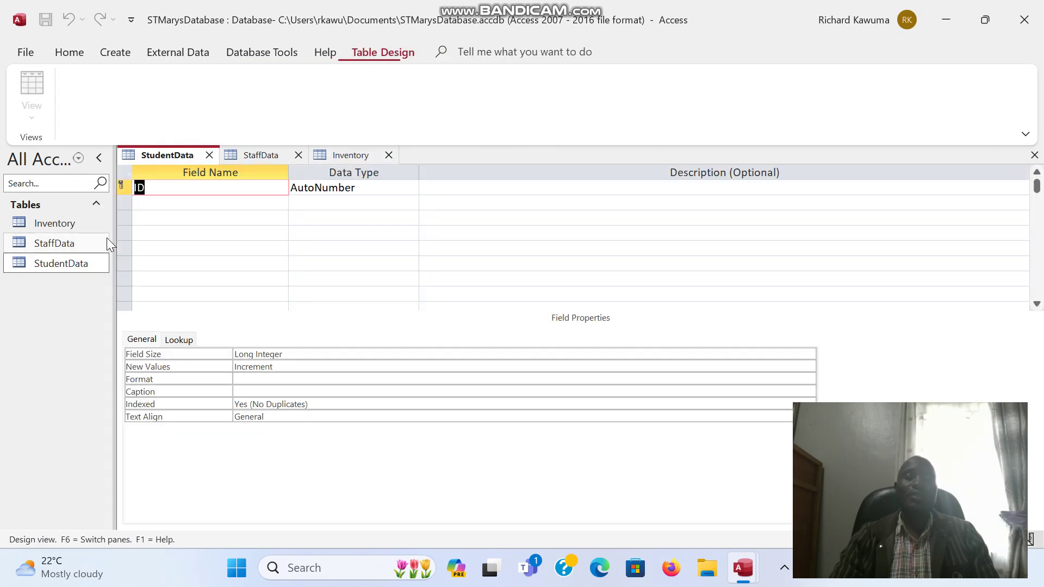
# Step: Switch the StaffData table to Design View, then return to the StudentData datasheet
pyautogui.doubleClick(56, 245)
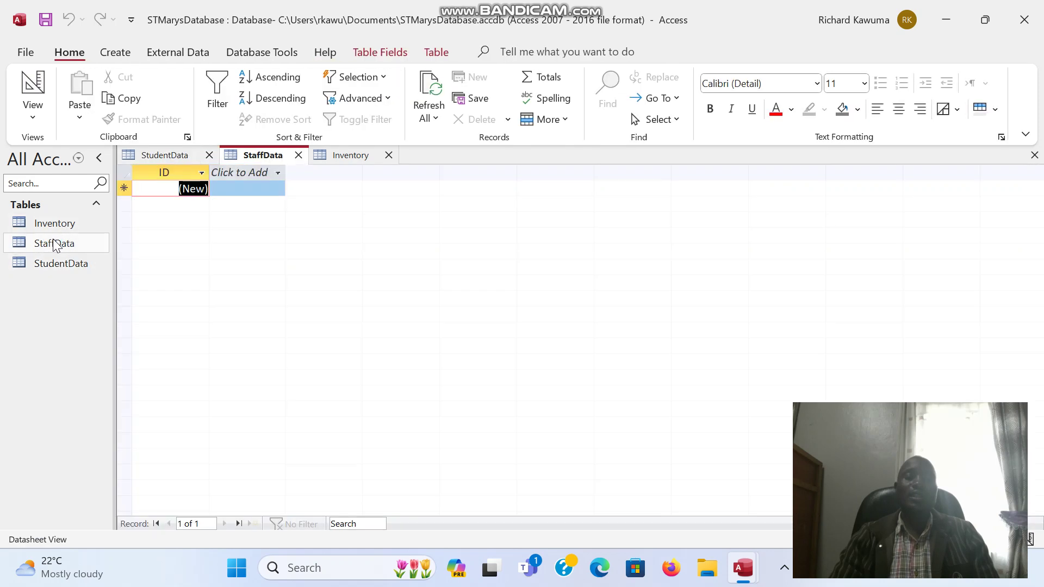
pyautogui.click(36, 124)
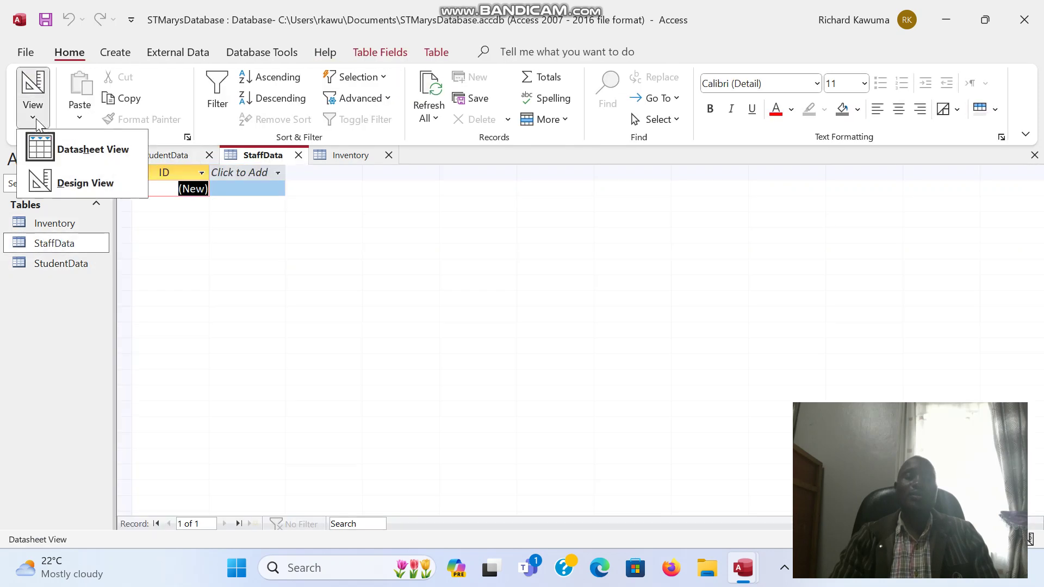
pyautogui.click(50, 183)
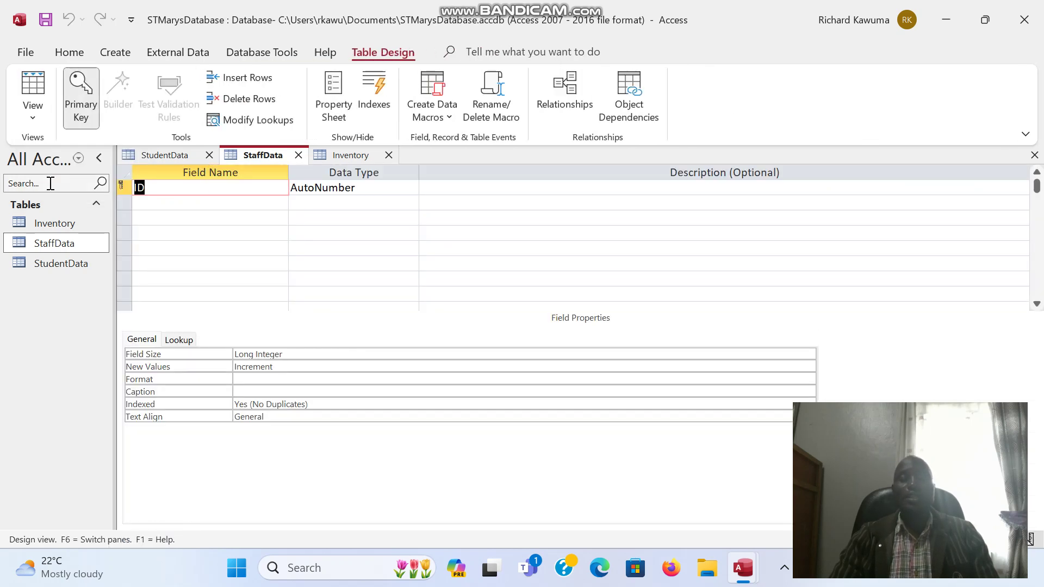
pyautogui.click(64, 265)
pyautogui.doubleClick(64, 265)
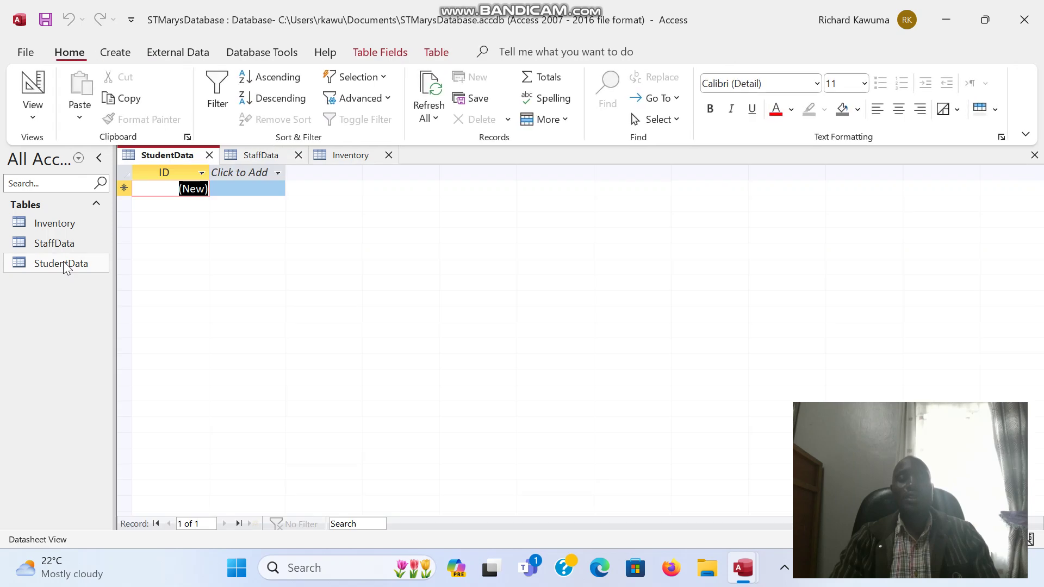